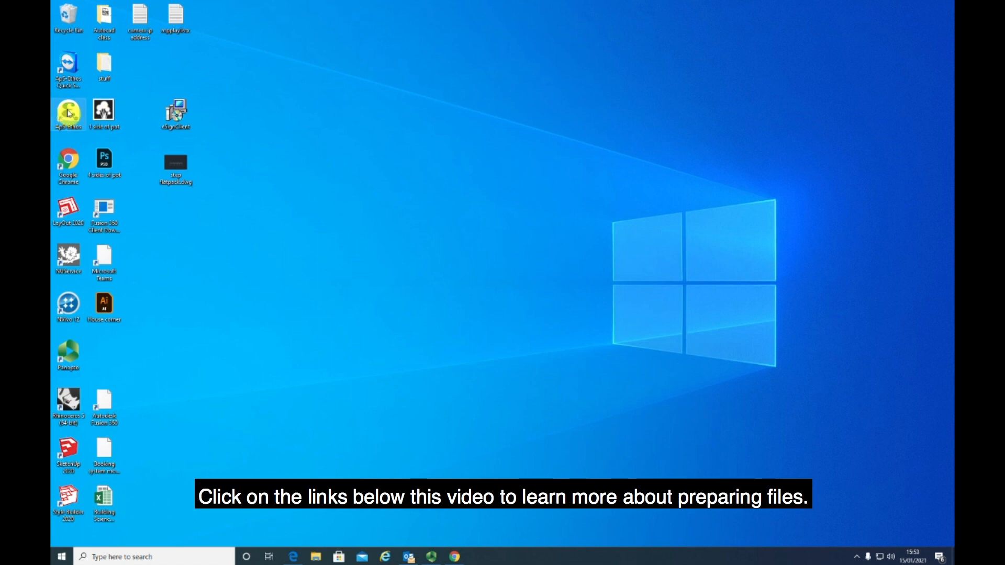
Start ApS-Ethos, log in without a password, and open the House corner Illustrator file from the desktop
double_click(68, 113)
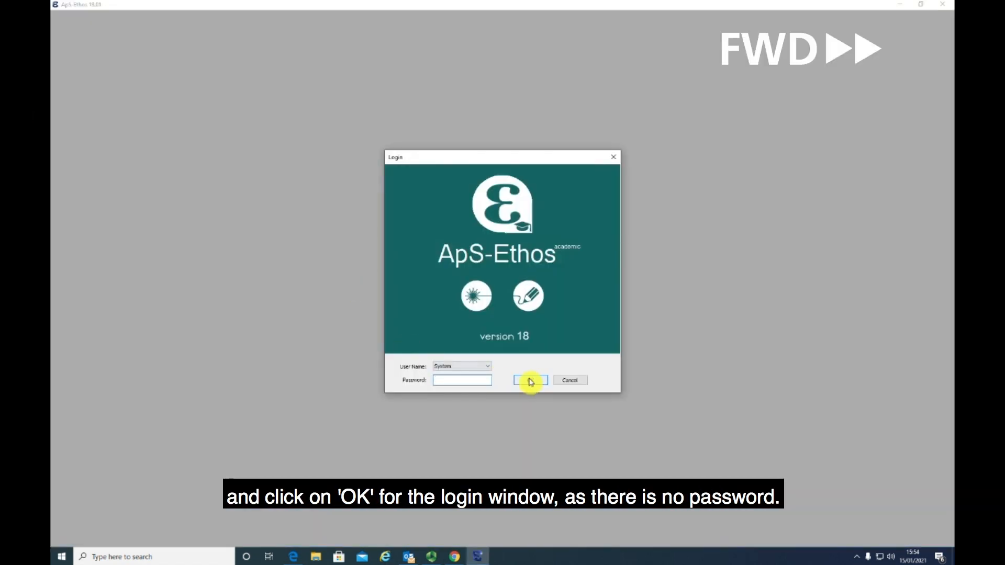
left_click(529, 378)
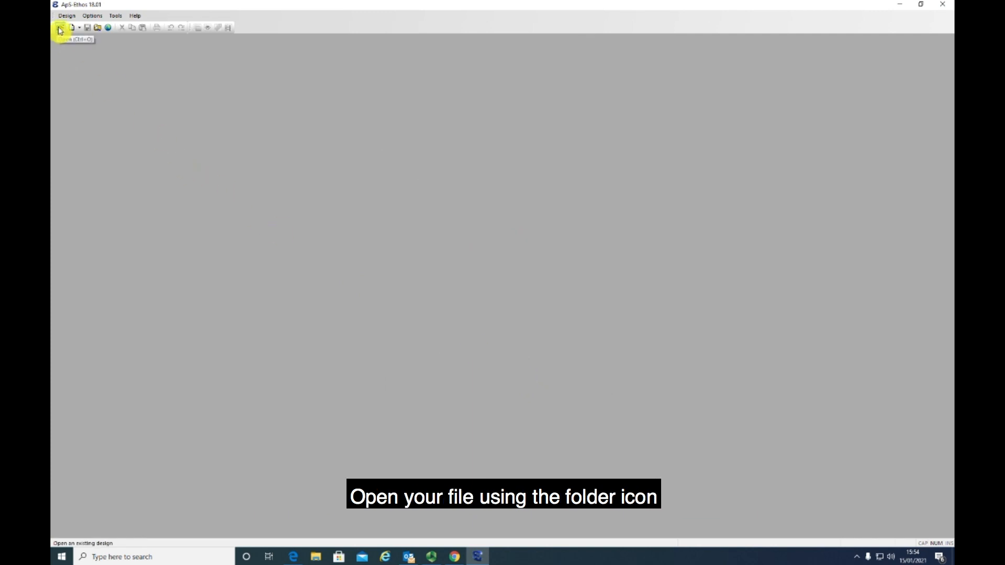
left_click(60, 29)
left_click(437, 242)
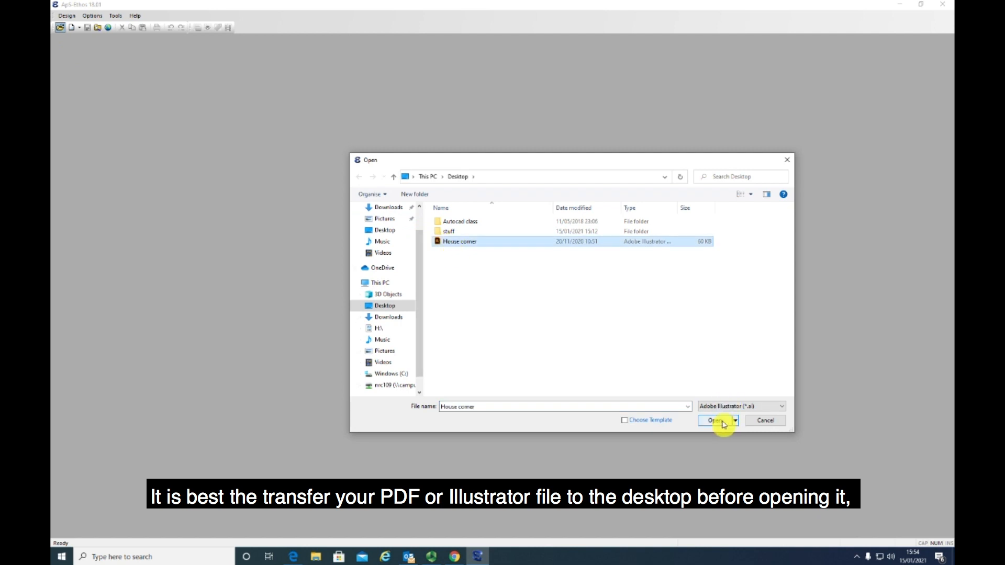
left_click(715, 420)
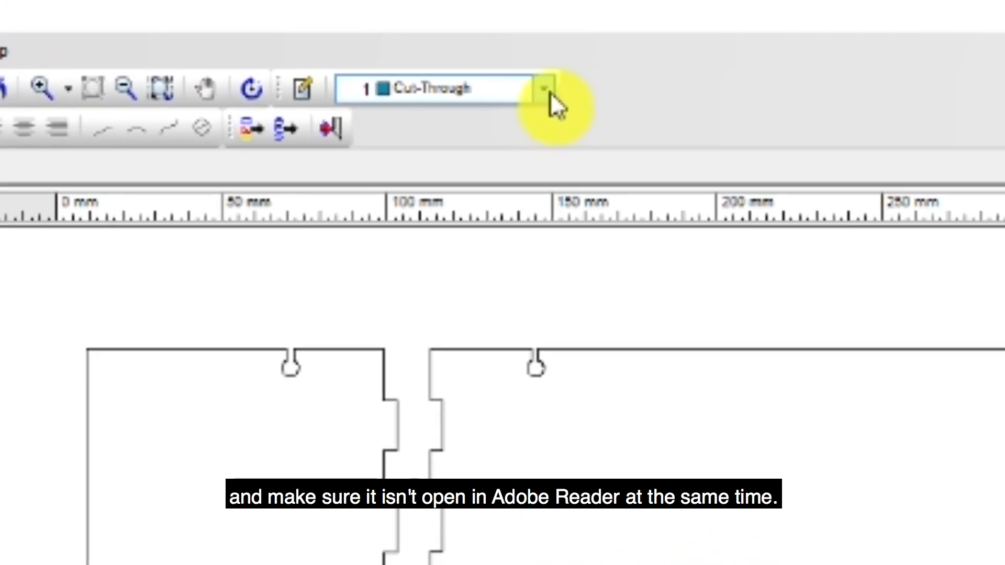
Assign the Cut-Through style to the outline of the panel containing the window
left_click(476, 27)
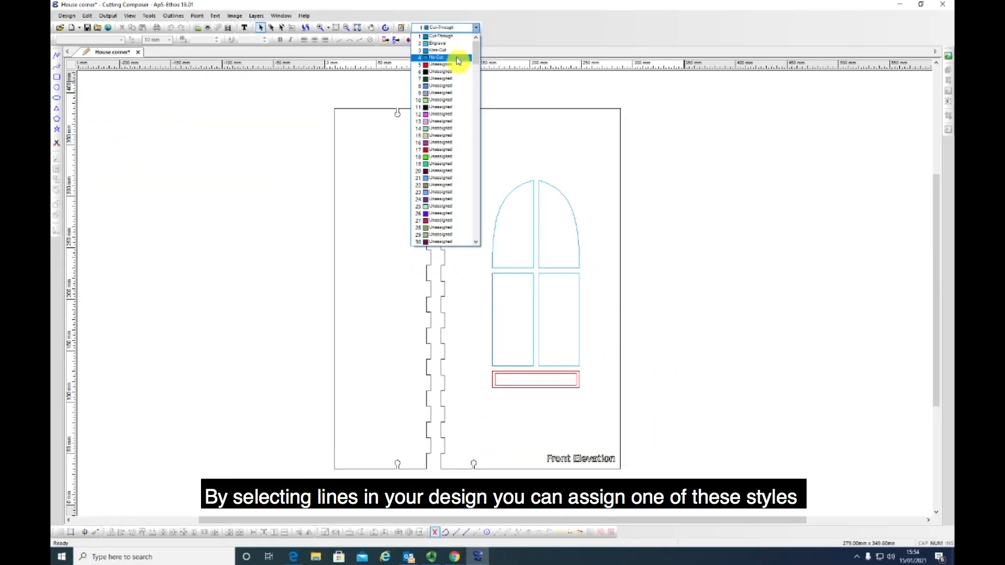
left_click(621, 172)
left_click(621, 173)
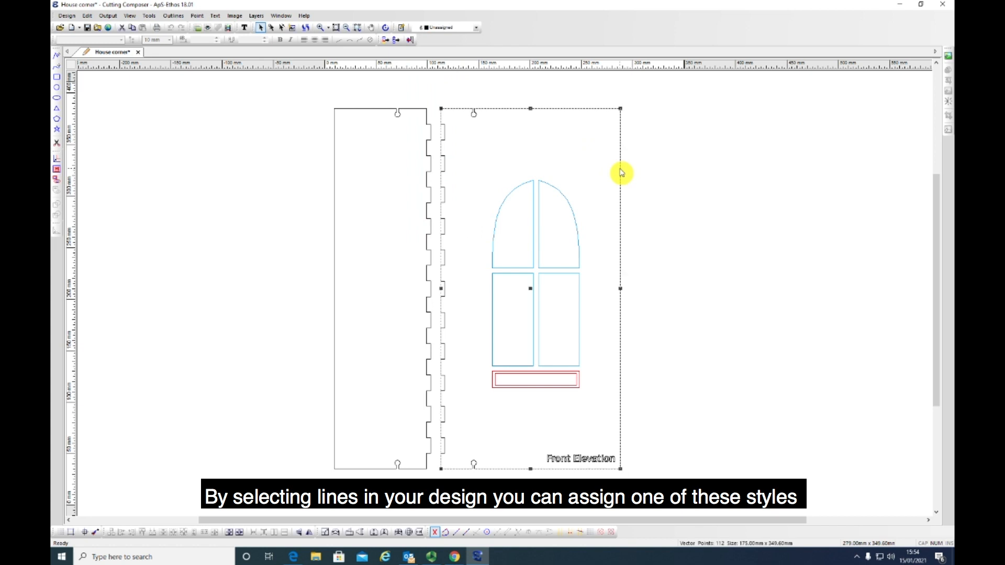
left_click(476, 27)
left_click(440, 35)
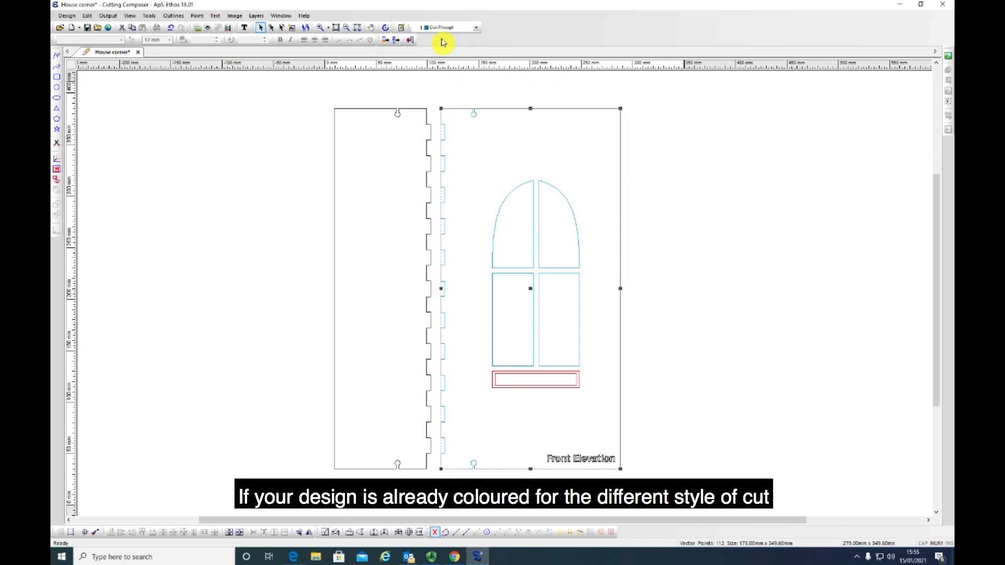
Try the Cut-Through and No-Cut styles individually on the outline of the panel around the window
left_click(499, 207)
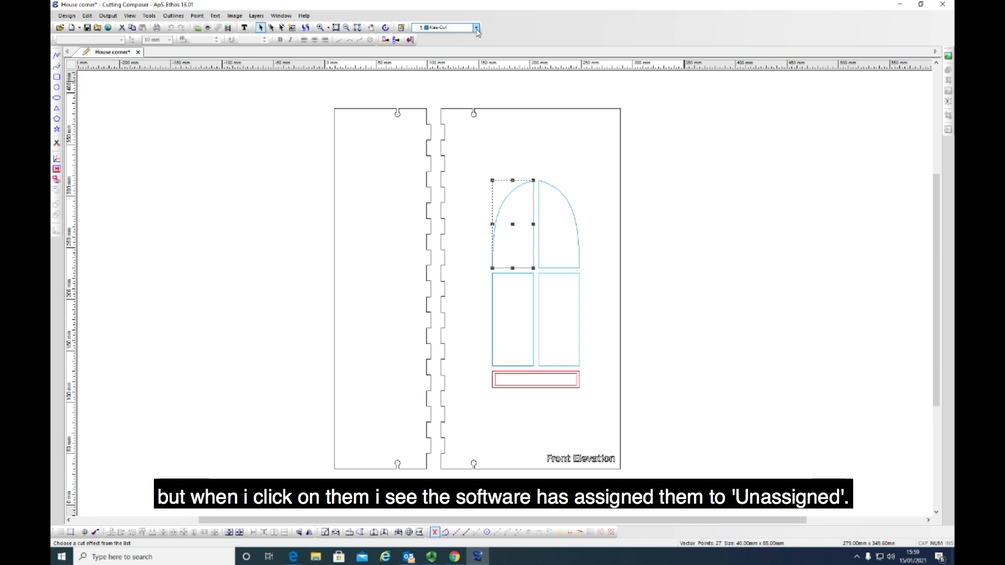
left_click(500, 112)
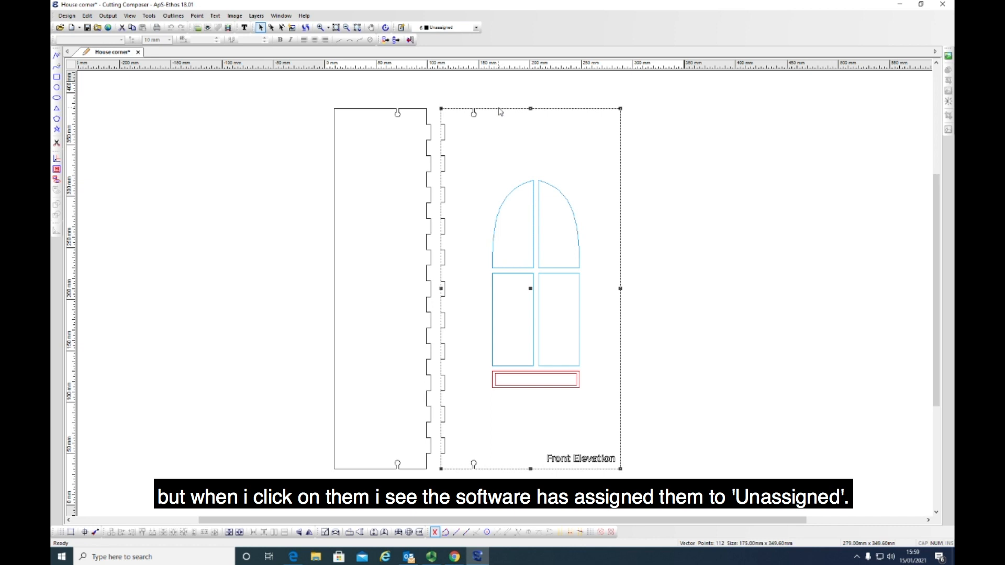
left_click(476, 27)
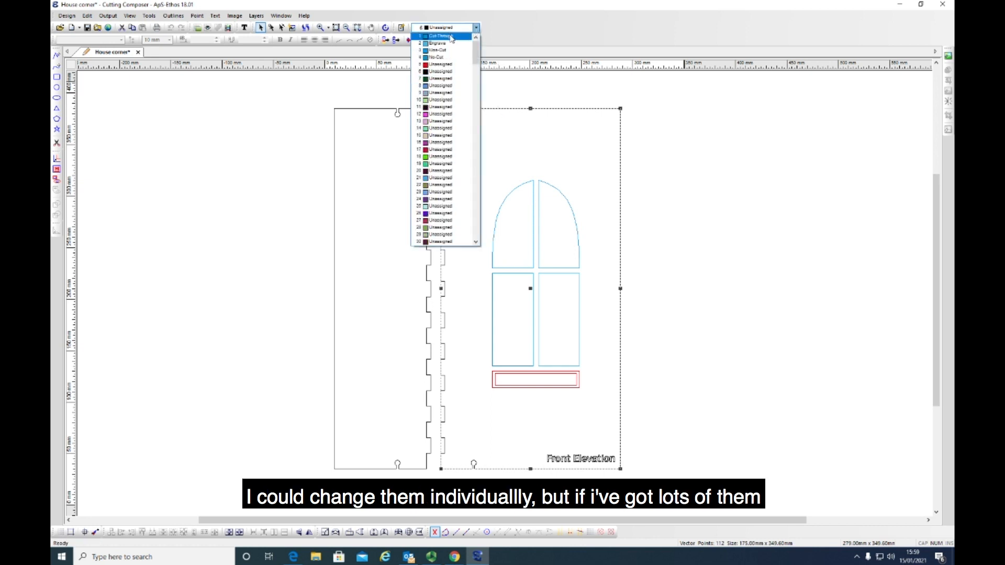
left_click(451, 39)
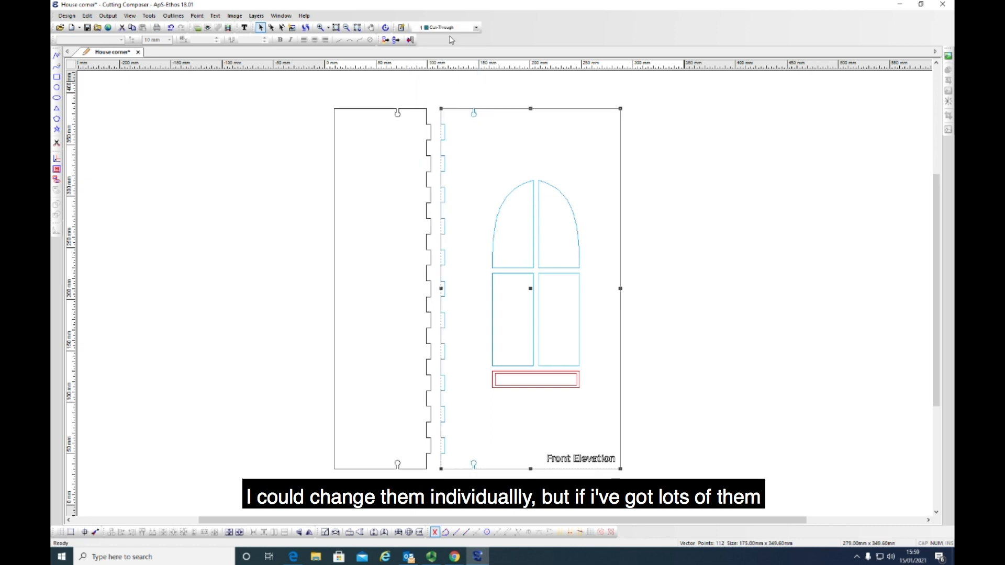
left_click(476, 28)
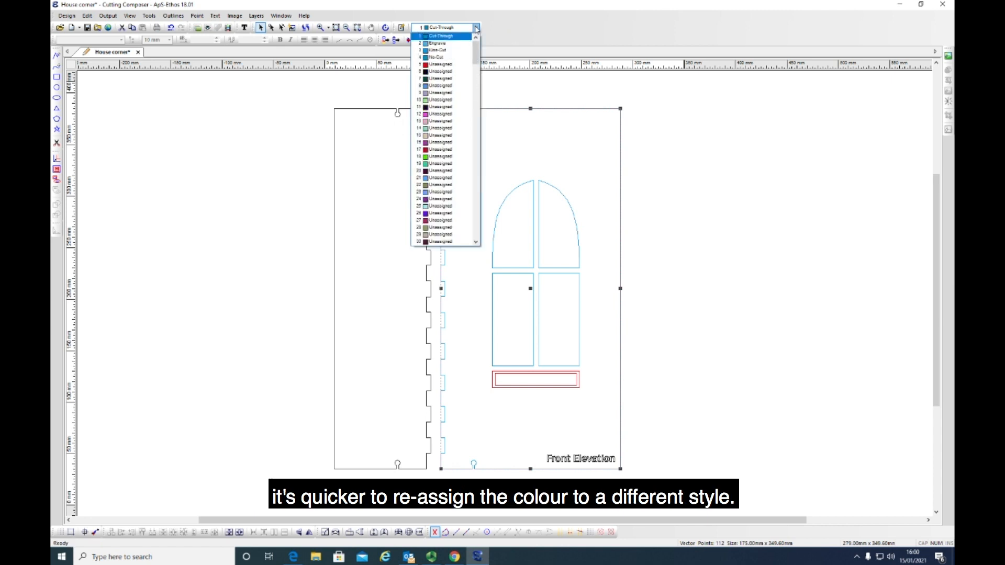
left_click(438, 56)
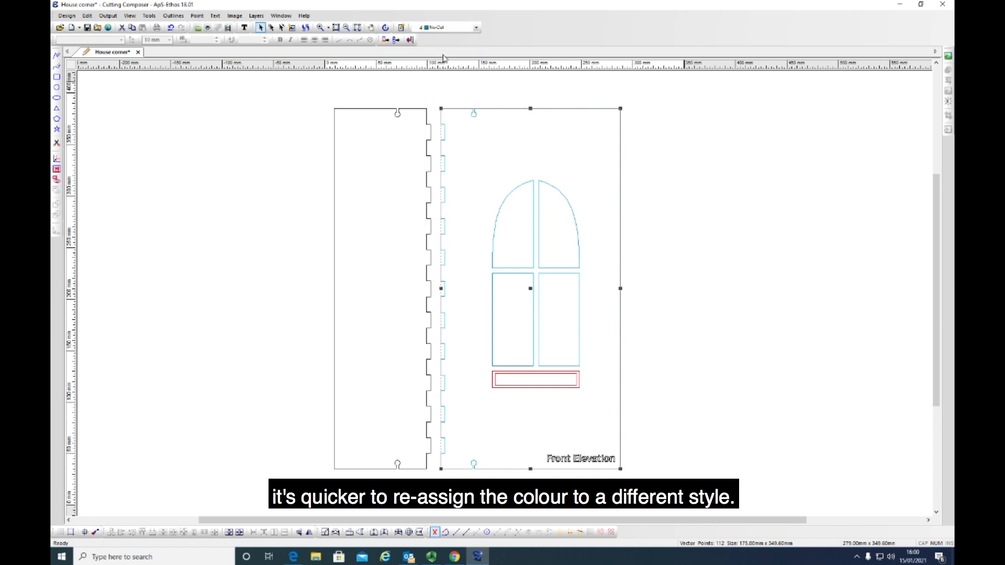
left_click(471, 101)
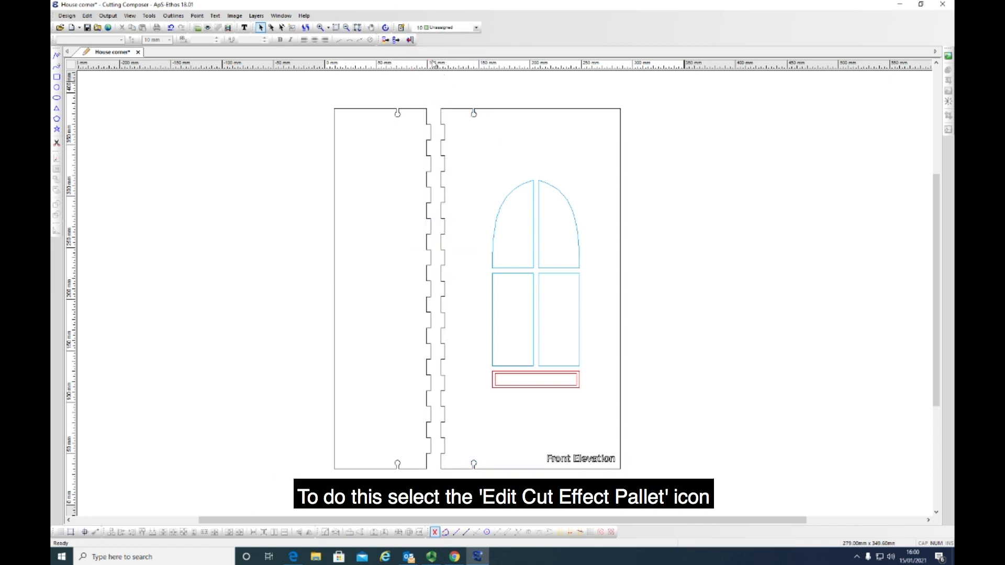
In the cut effect palette, assign Cut-Through to the black colour, number 6, and remove the unused effects
left_click(401, 27)
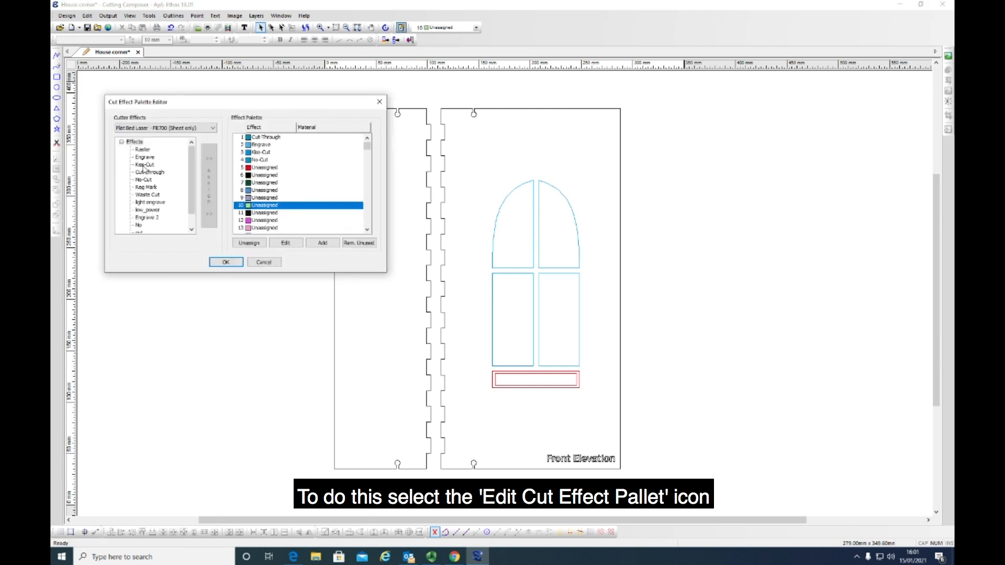
left_click(149, 172)
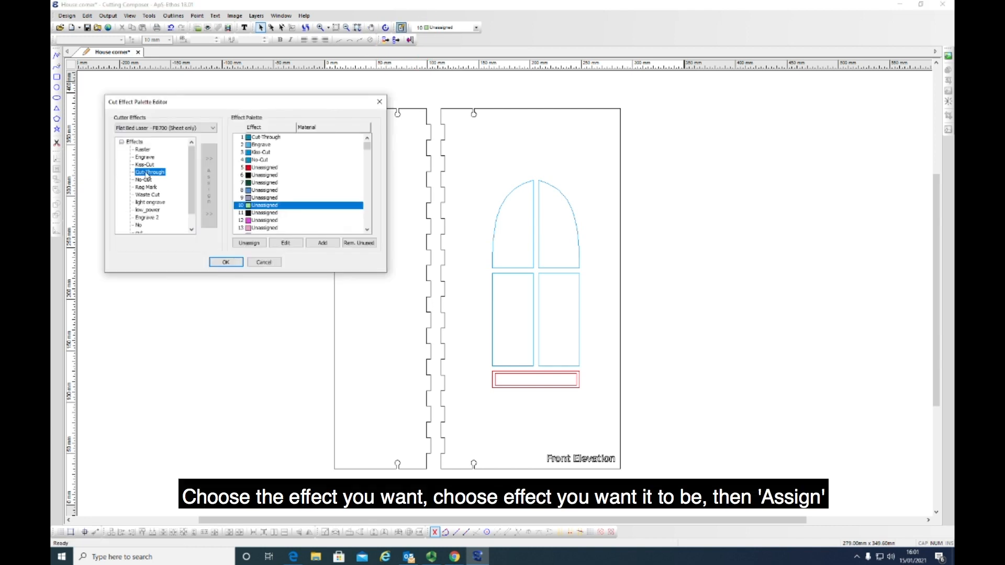
left_click(264, 180)
left_click(209, 177)
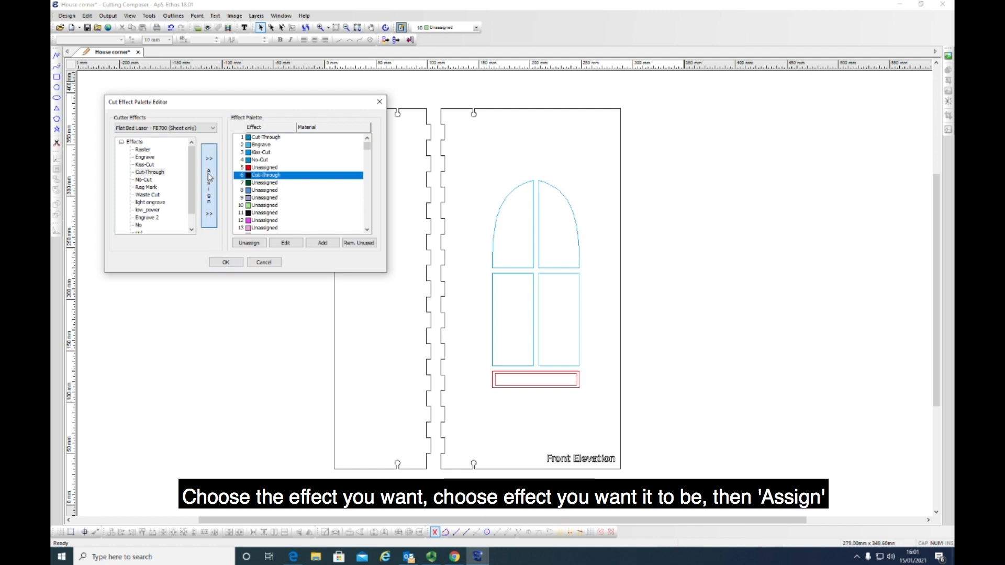
left_click(352, 245)
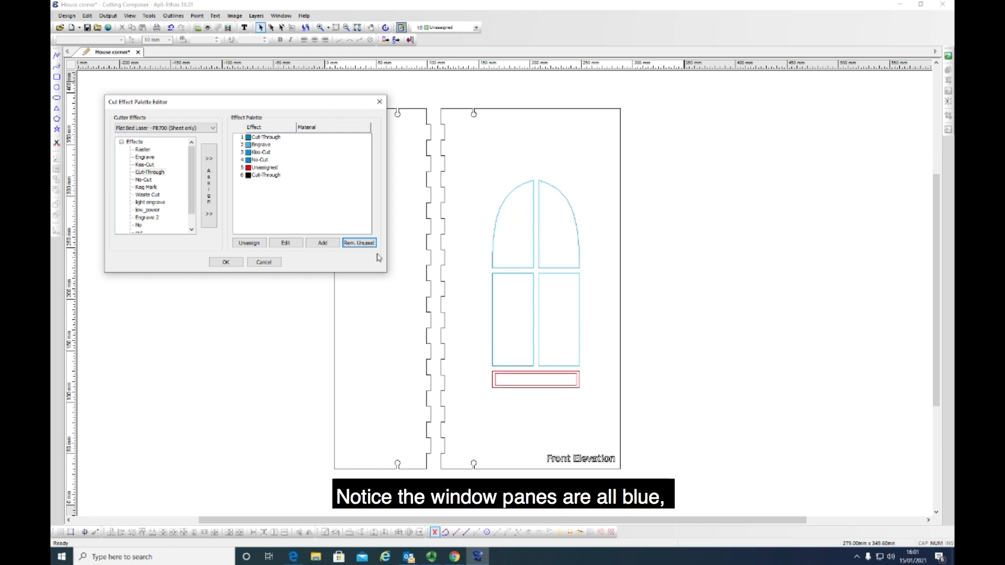
left_click(226, 262)
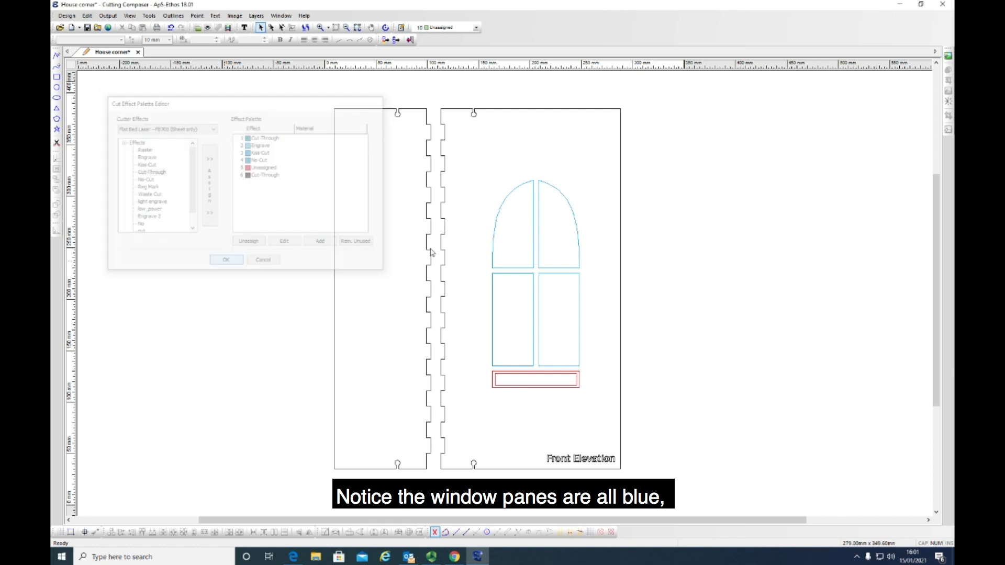
Check the cut styles of the blue window panes and assign Engrave to all four of them
left_click(493, 240)
left_click(540, 241)
left_click(540, 296)
left_click(493, 291)
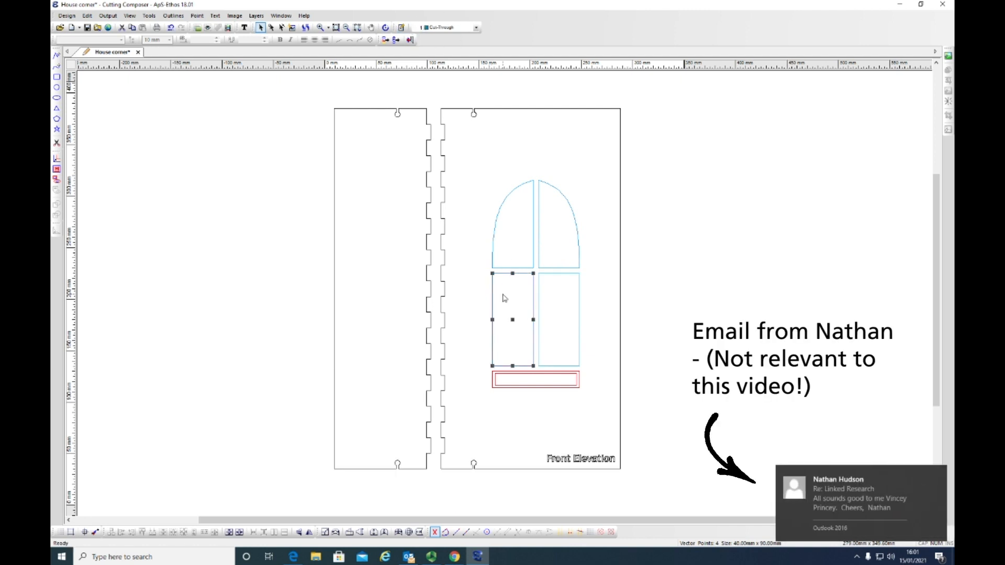
left_click_drag(466, 168, 591, 372)
left_click(477, 28)
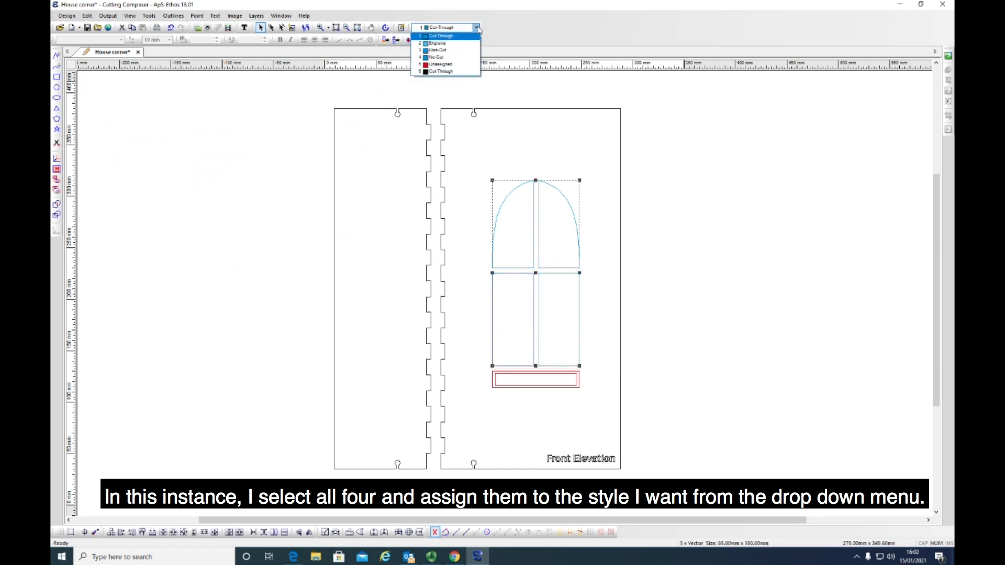
left_click(439, 43)
left_click(503, 169)
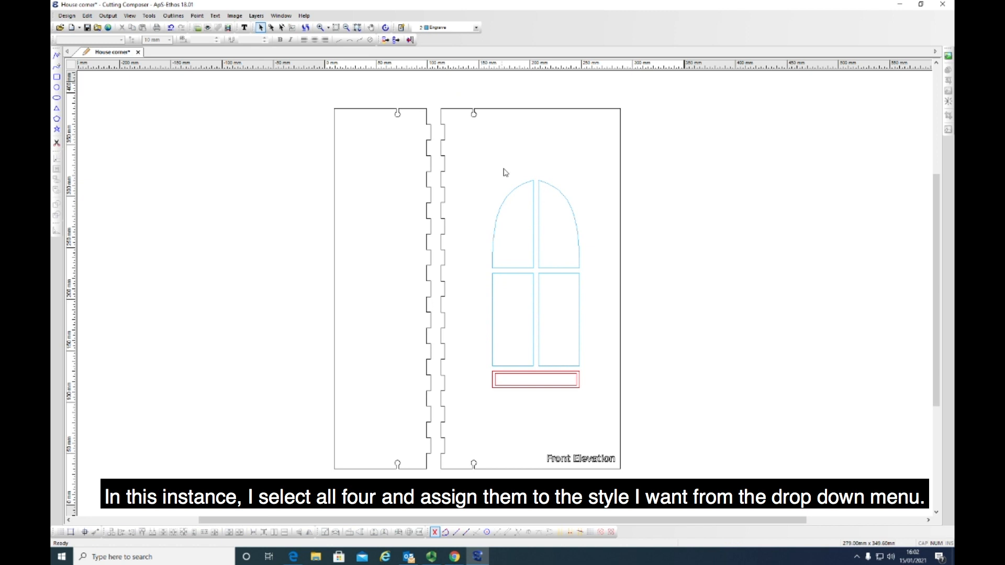
left_click(509, 193)
left_click(539, 212)
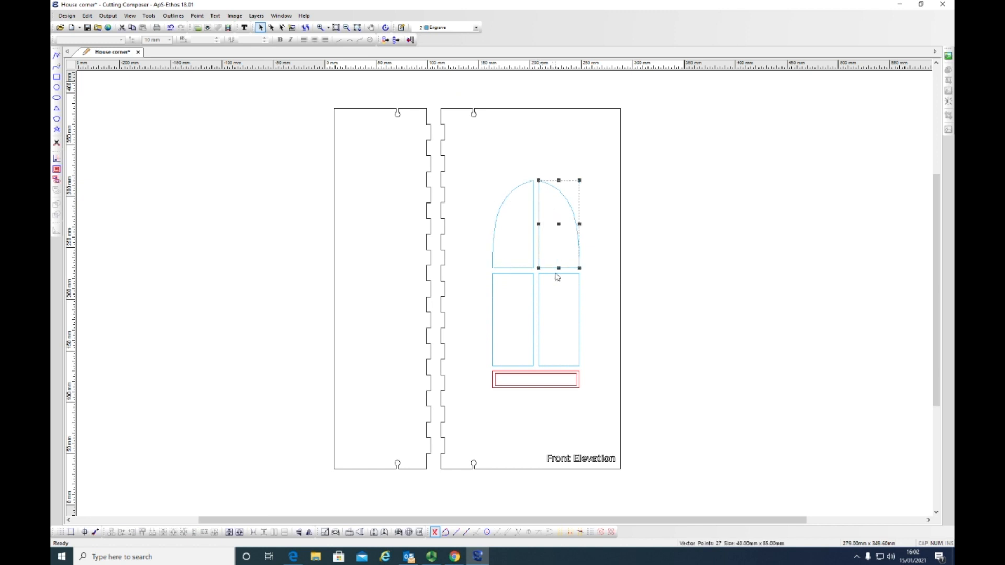
left_click(540, 294)
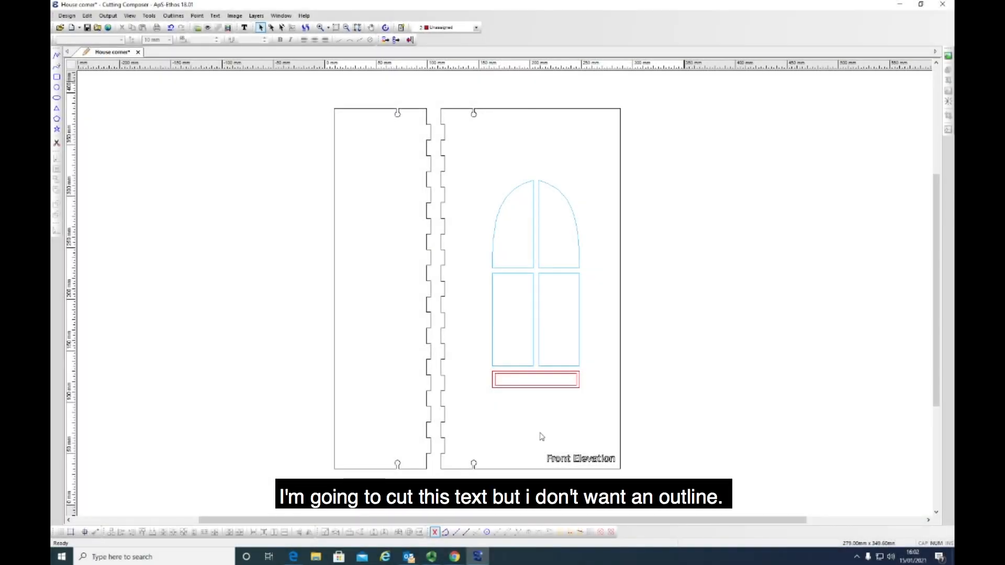
Change the Front Elevation text to the red unassigned style and assign No-Cut to that colour in the cut effect palette
left_click_drag(539, 436, 617, 469)
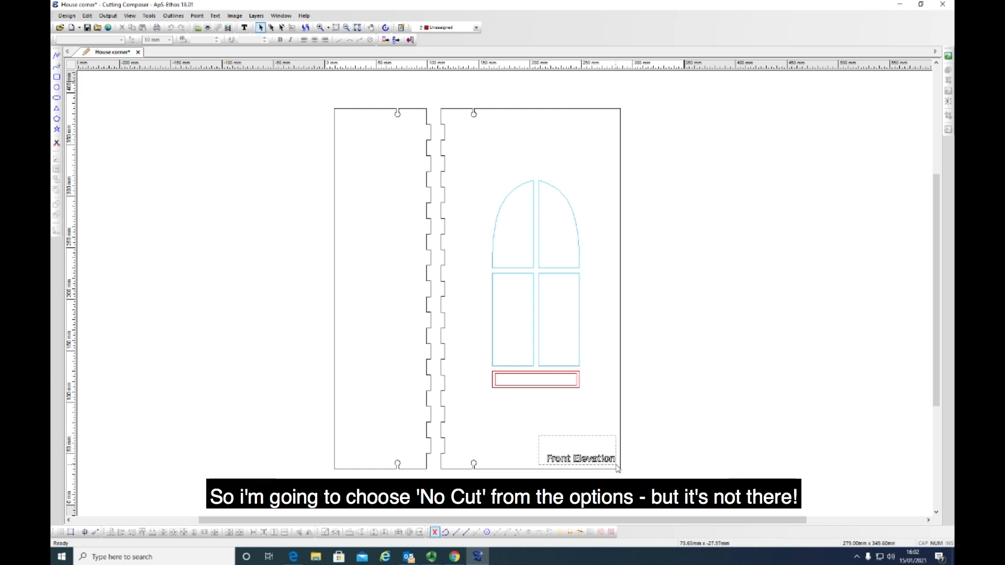
left_click(477, 27)
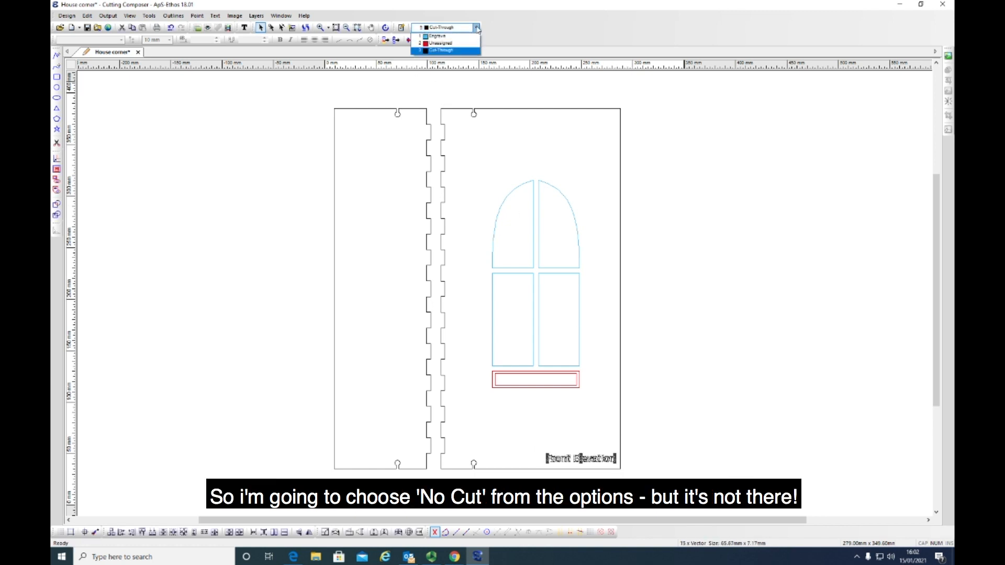
left_click(450, 43)
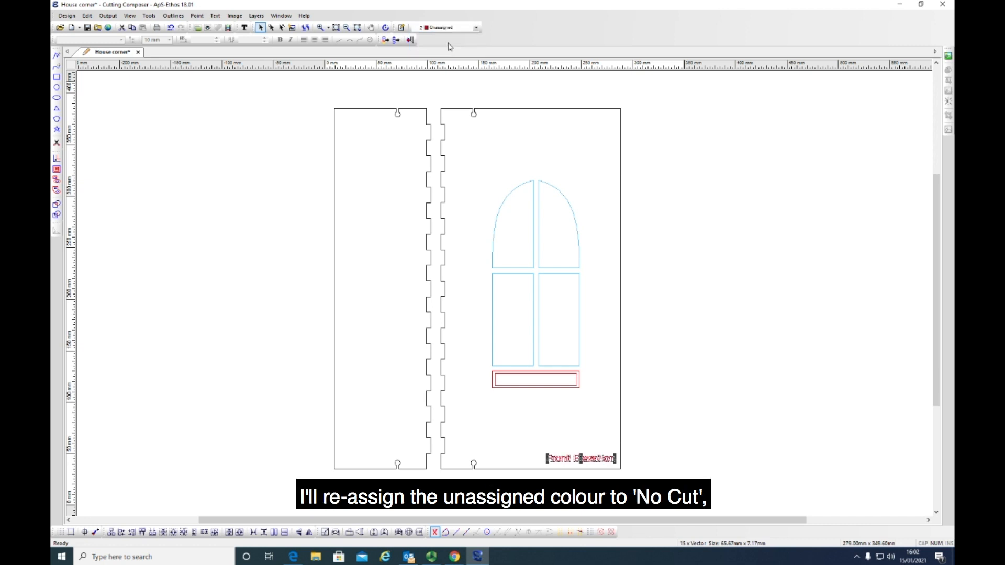
left_click(401, 27)
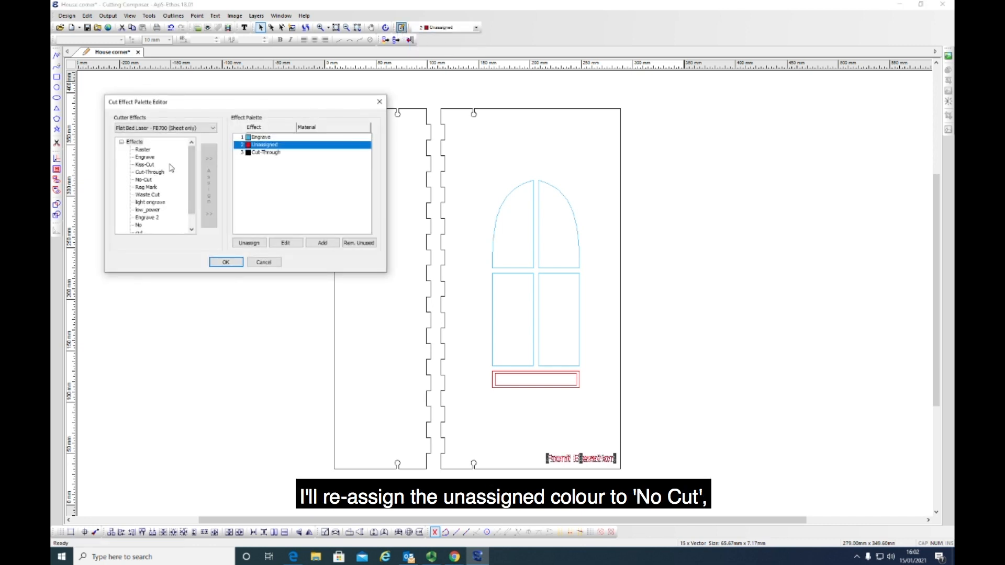
left_click(145, 179)
left_click(209, 186)
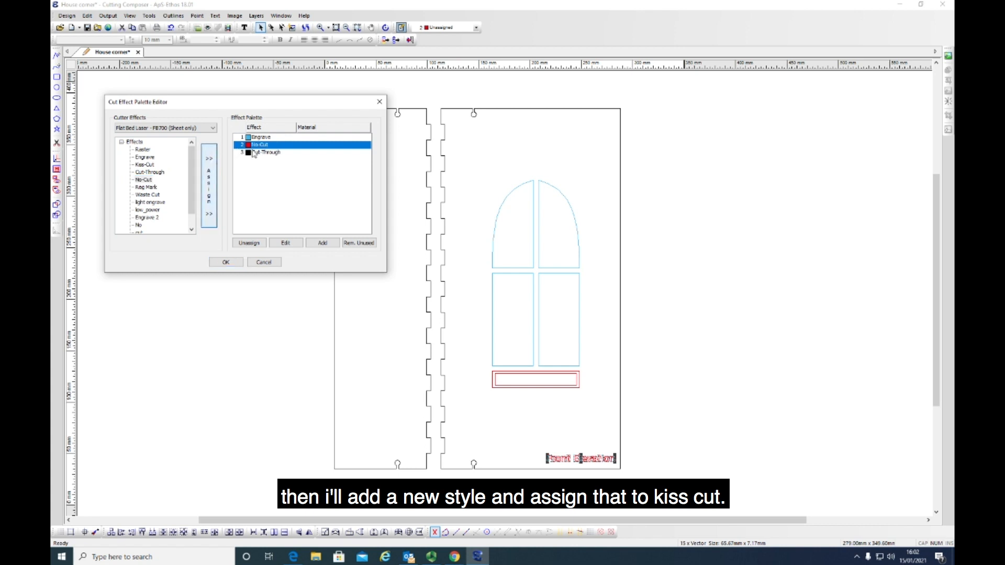
Add an orange effect to the cut effect palette, assign it Kiss-Cut, and apply the palette changes
left_click(318, 243)
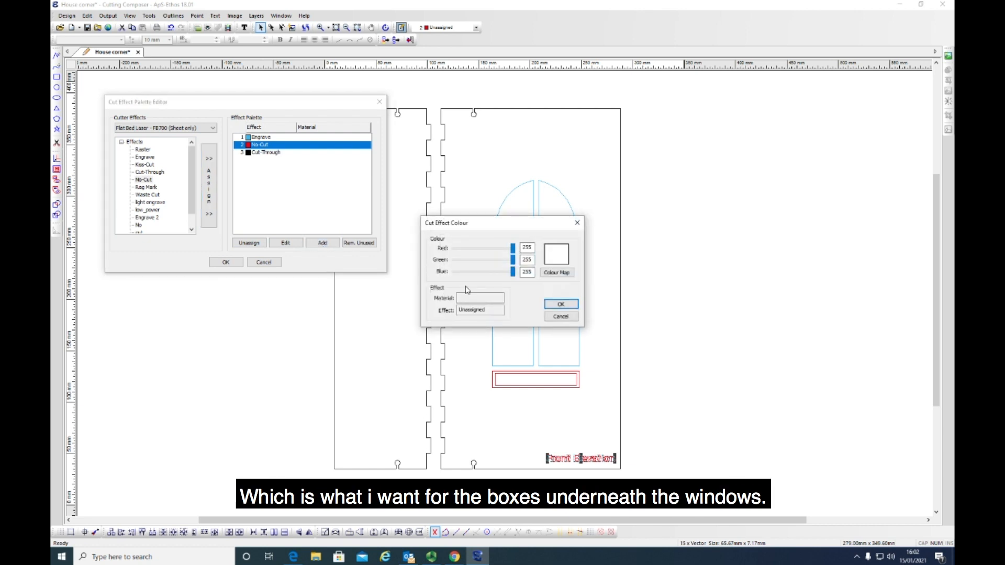
left_click_drag(514, 264, 454, 272)
left_click(552, 306)
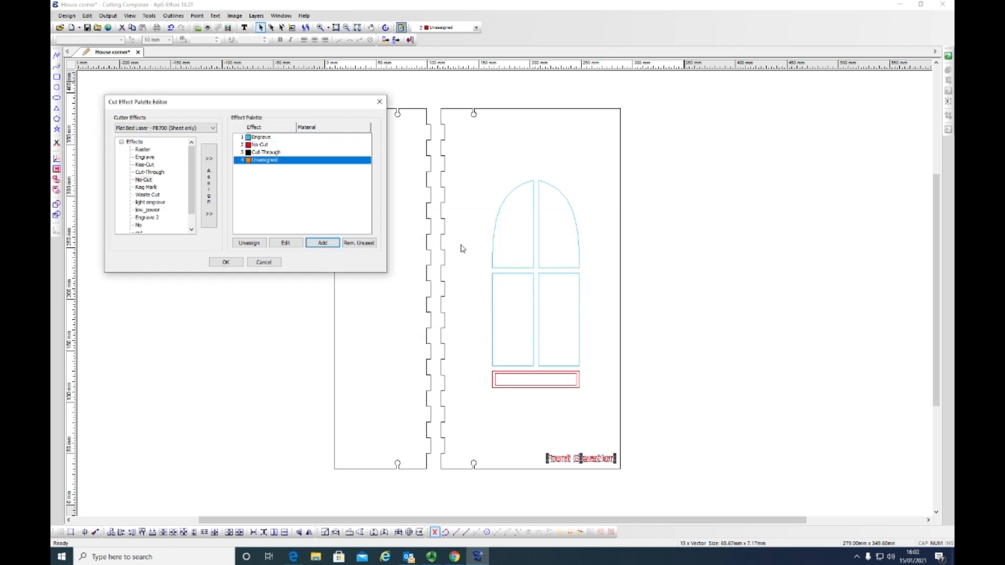
left_click(149, 165)
left_click(210, 173)
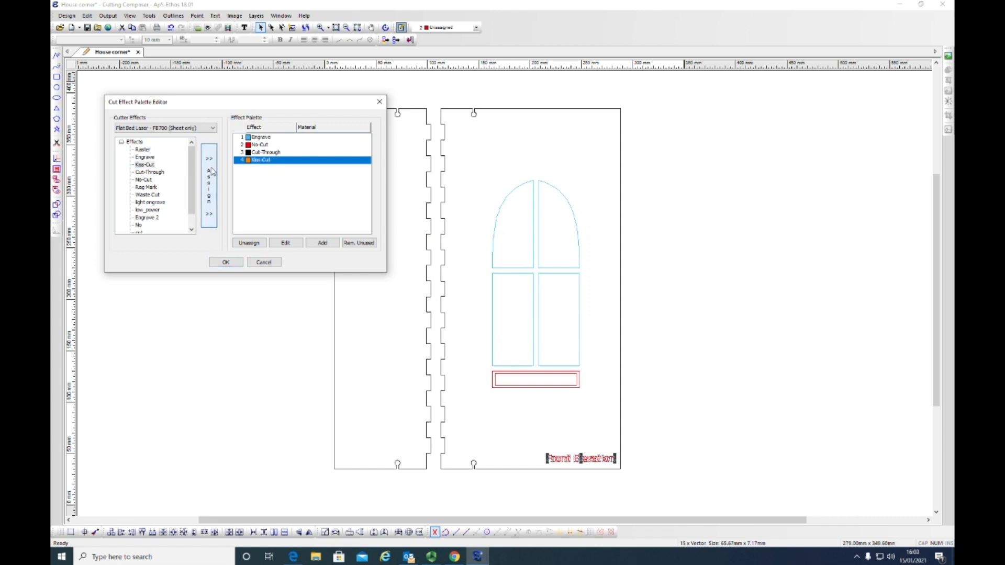
left_click(225, 263)
Assign the orange Kiss-Cut effect to both nested rectangles of the box below the window
left_click(556, 447)
left_click(564, 460)
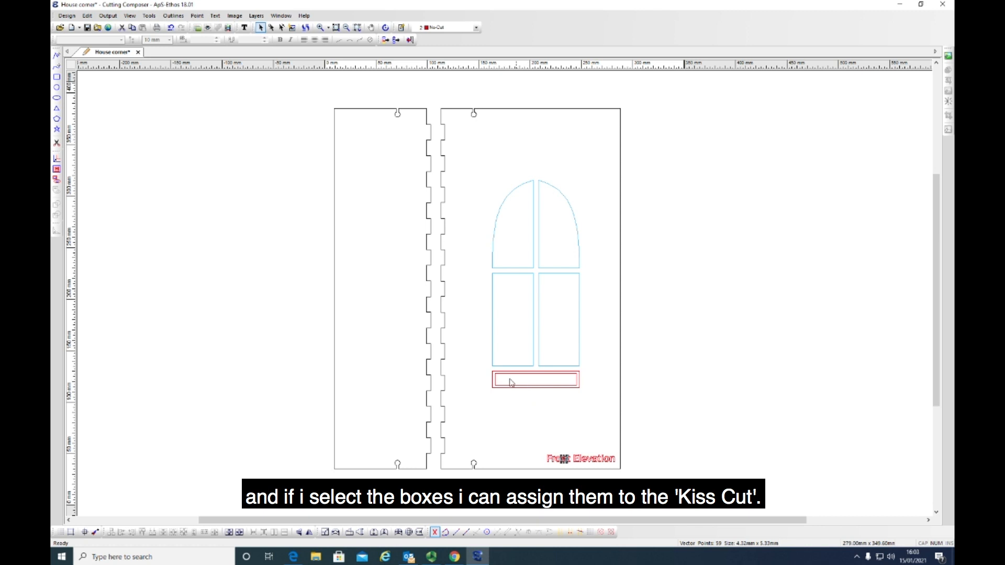
left_click(493, 379)
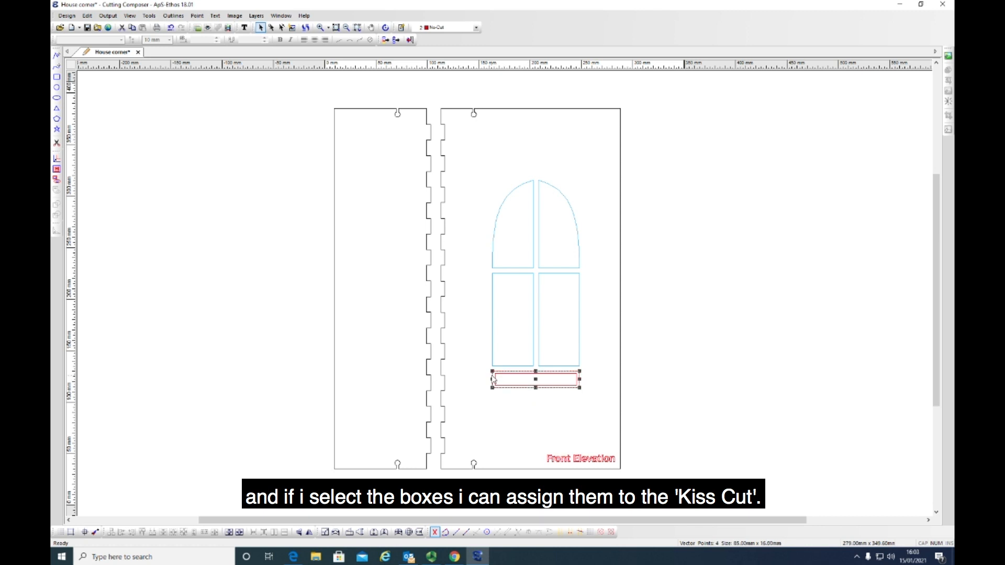
left_click_drag(485, 369, 591, 398)
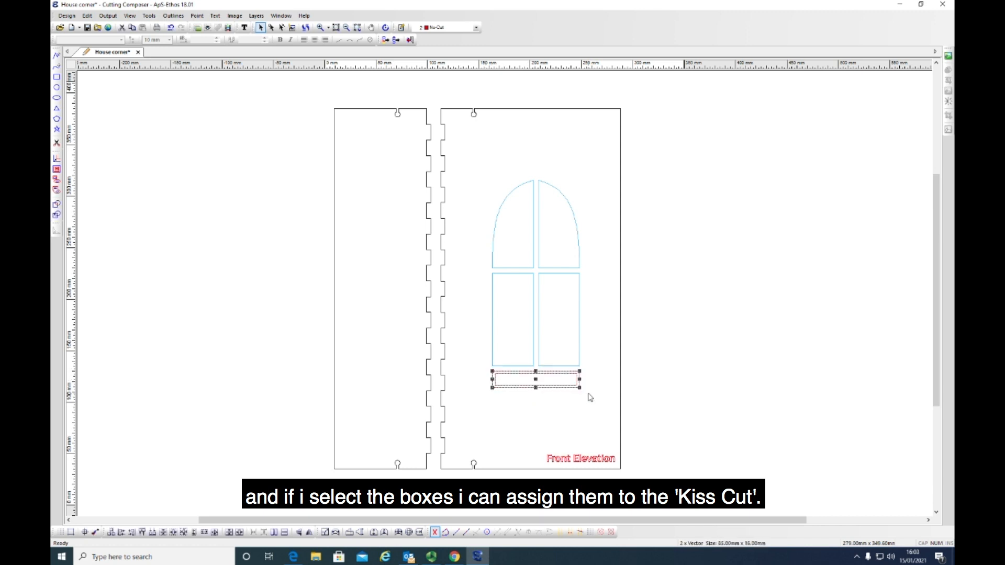
left_click(450, 27)
left_click(441, 58)
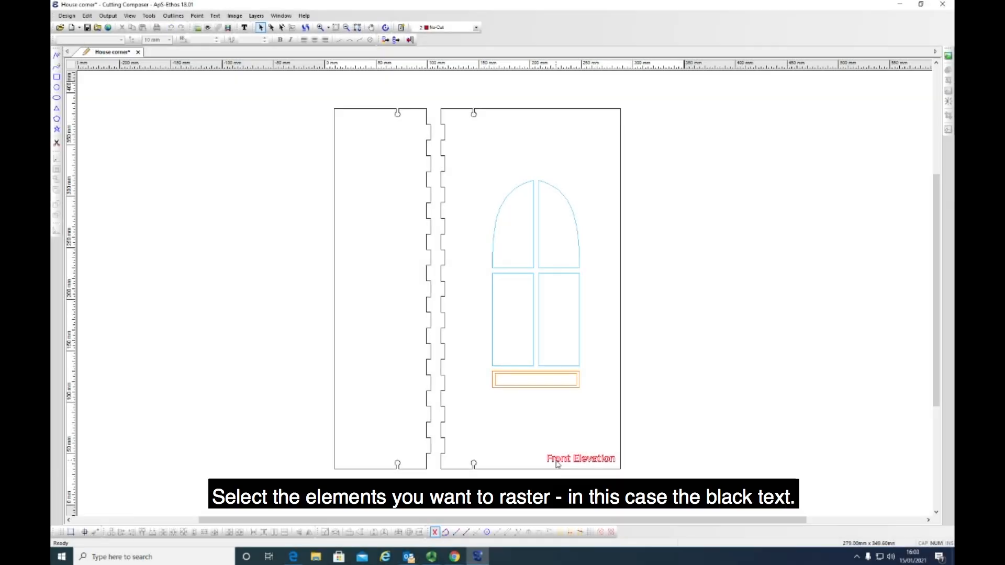
Enable raster engraving in the properties of the whole Front Elevation text and apply the setting
left_click(558, 463)
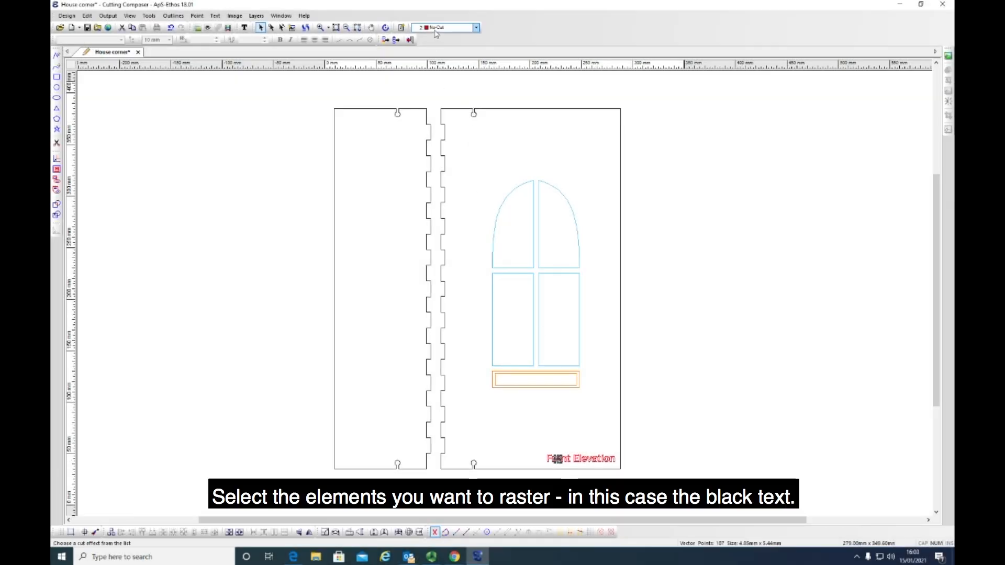
left_click_drag(530, 446, 620, 470)
right_click(596, 462)
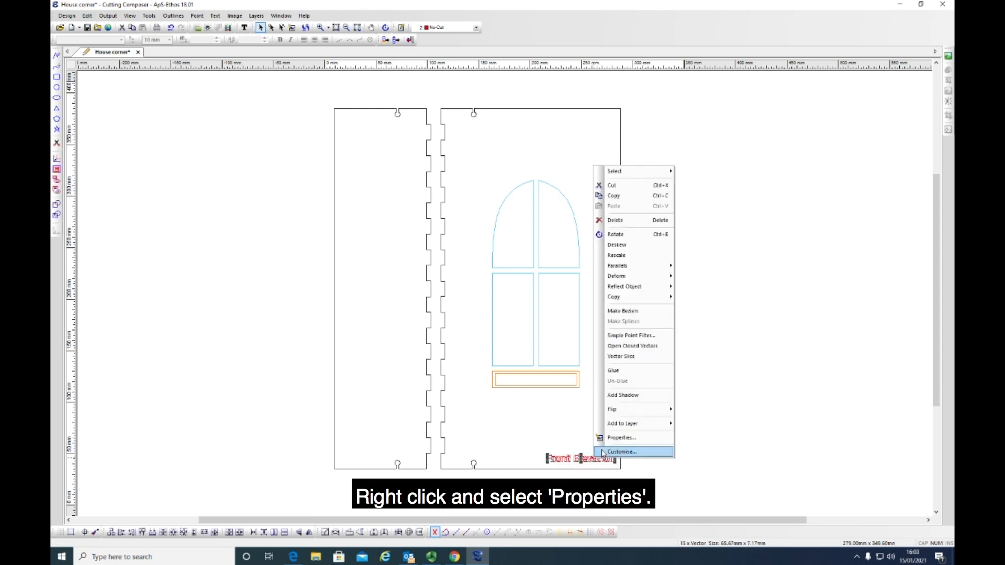
left_click(618, 442)
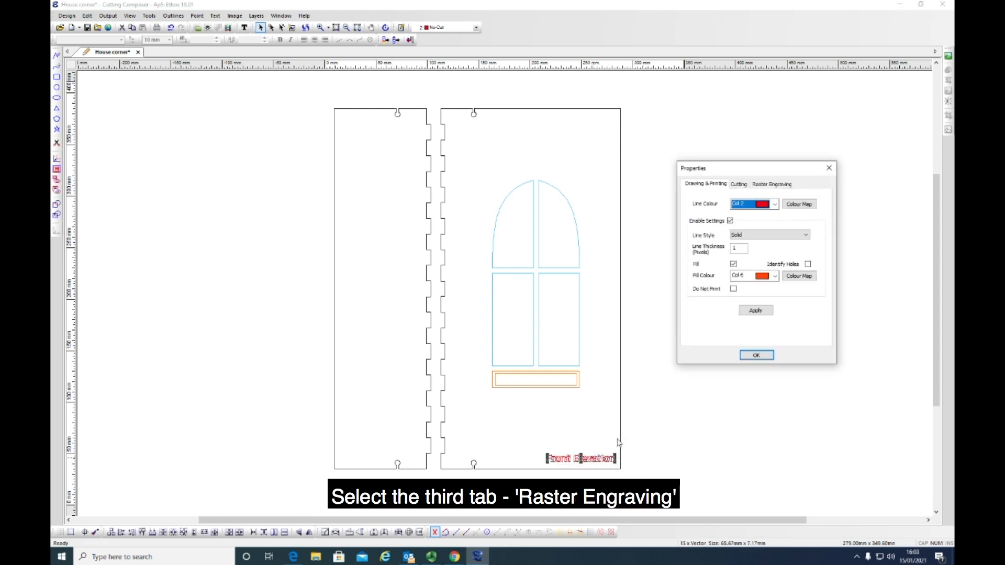
left_click(768, 186)
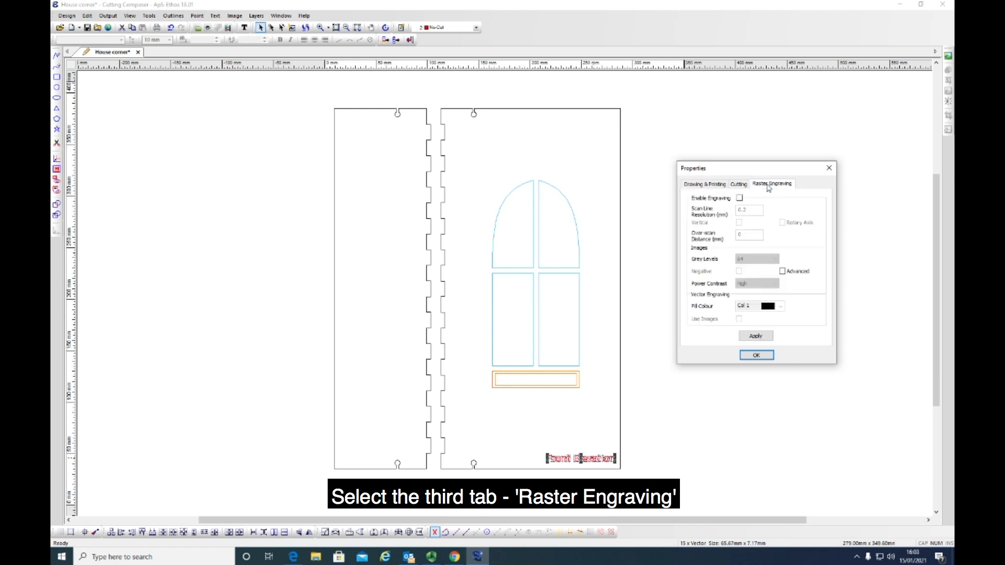
left_click(740, 198)
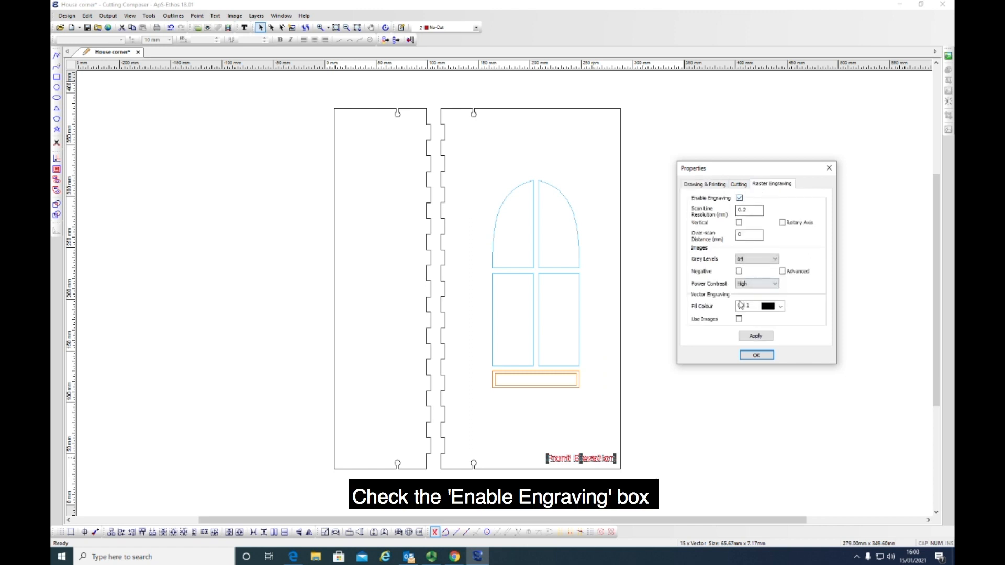
left_click(752, 338)
left_click(756, 355)
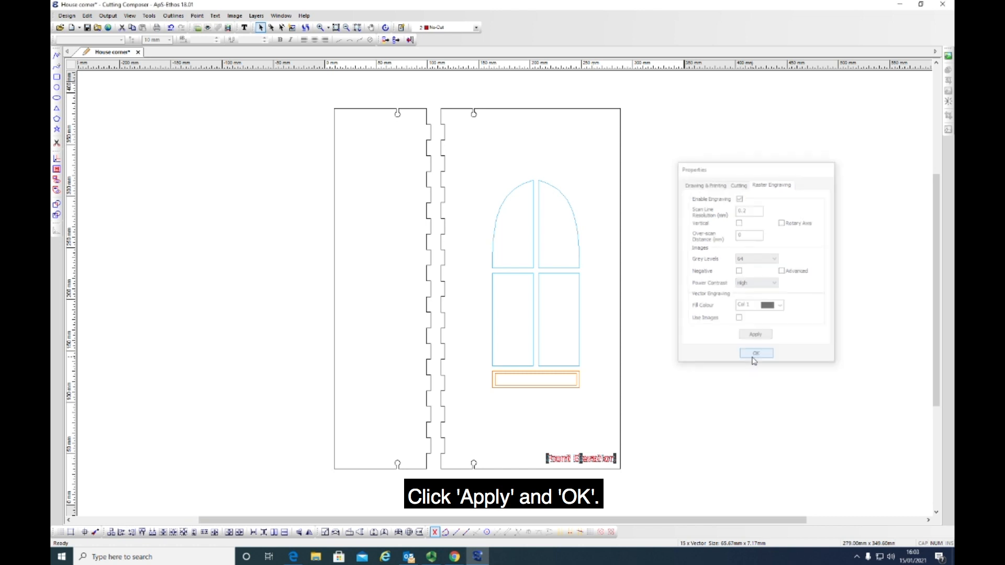